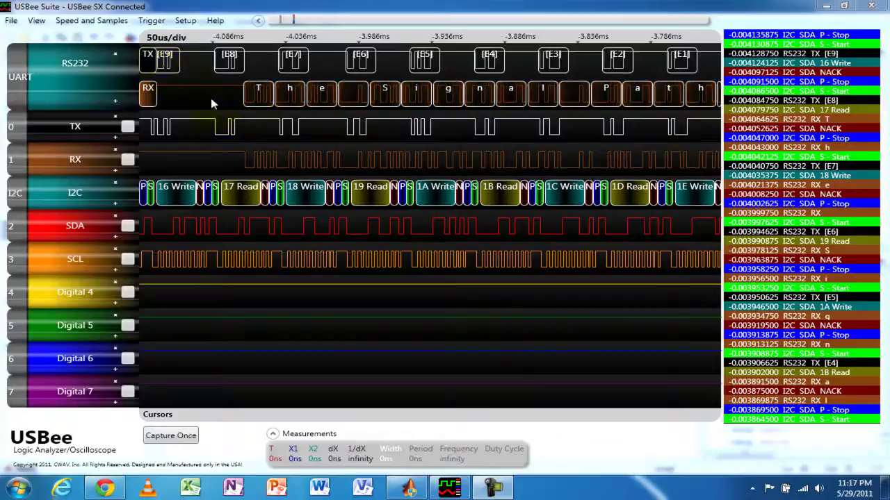
# Check the Speed and Samples settings, then zoom the waveform to 30us/div and pan slightly earlier.
pyautogui.click(111, 21)
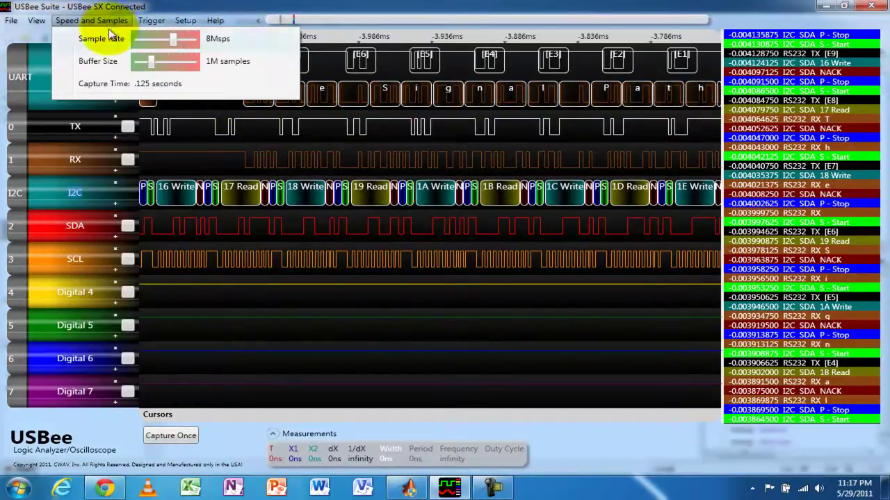
pyautogui.click(281, 309)
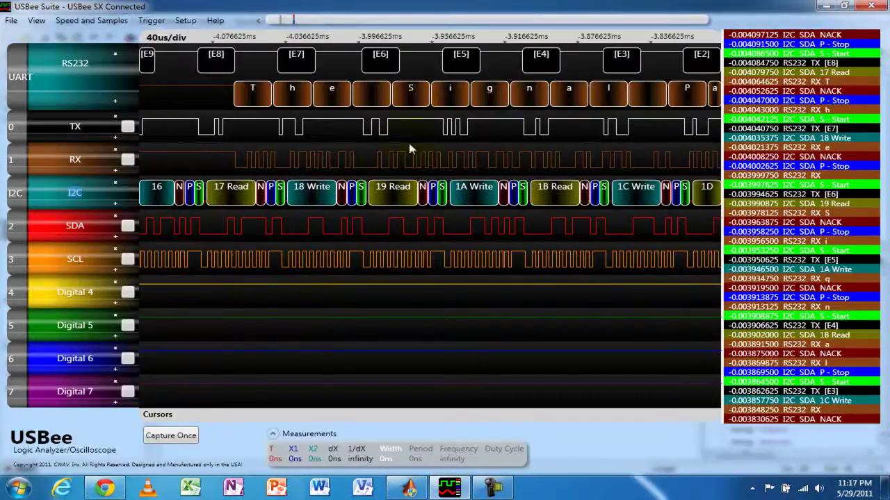
pyautogui.moveTo(409, 132)
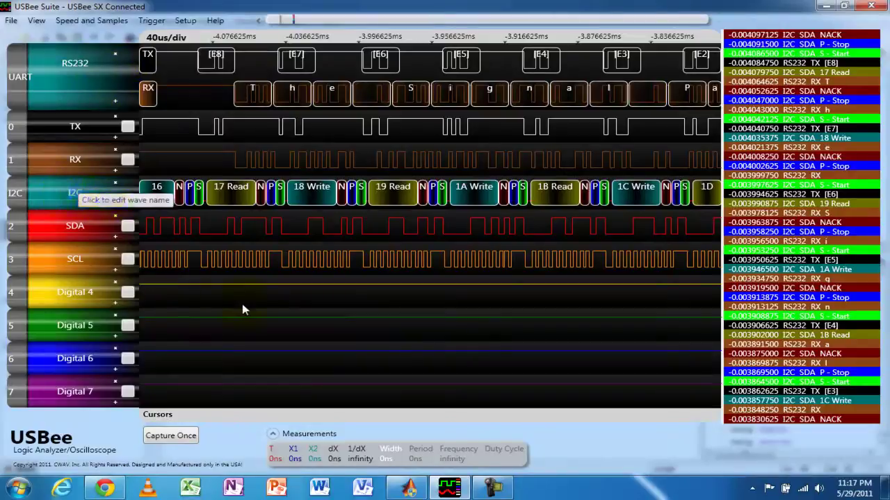
pyautogui.scroll(1, 242, 304)
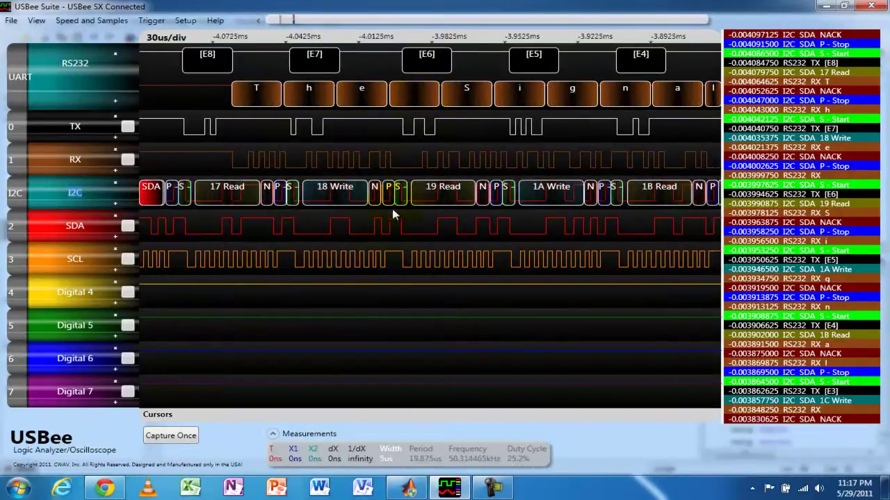
pyautogui.hscroll(-2, 440, 341)
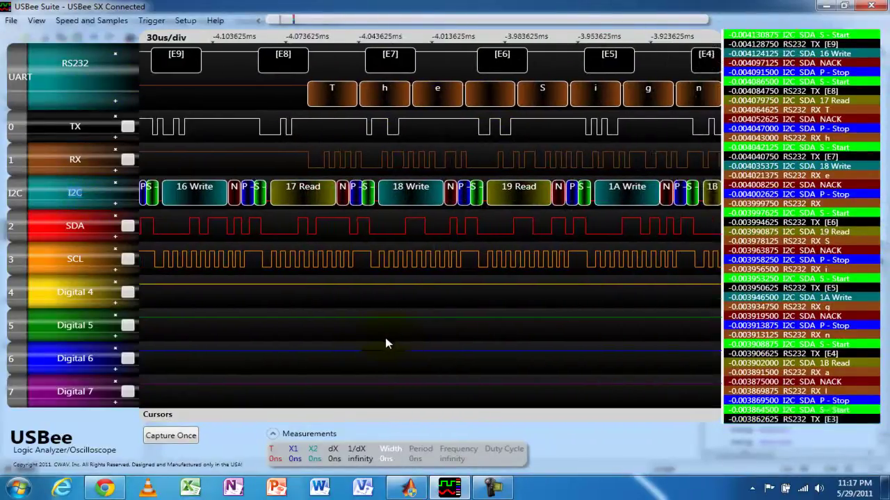
pyautogui.moveTo(404, 340); pyautogui.dragTo(383, 337)
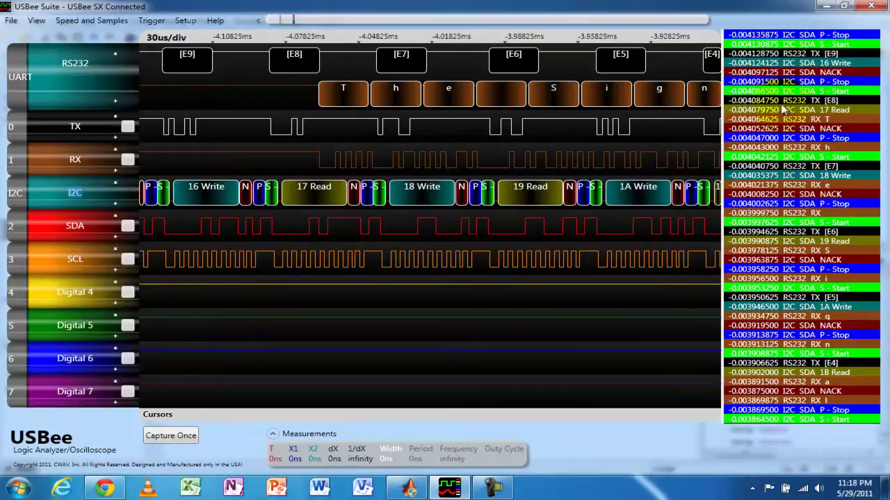
pyautogui.scroll(-3, 518, 355)
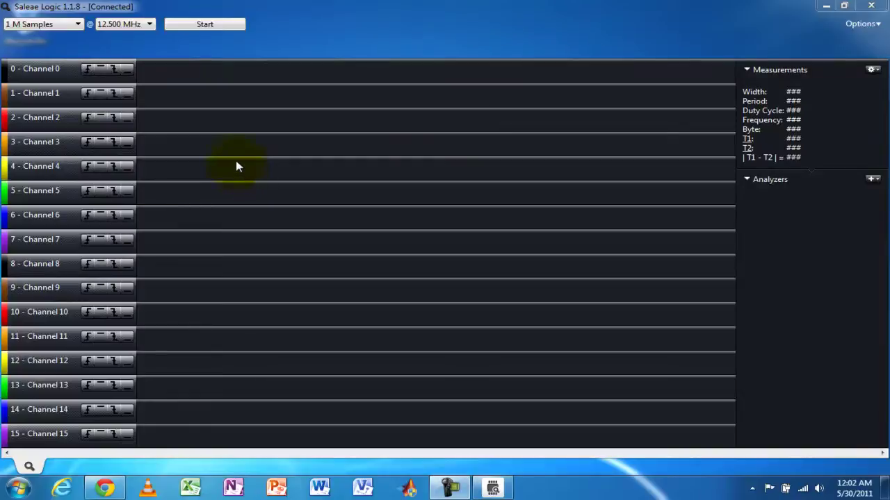
pyautogui.click(147, 27)
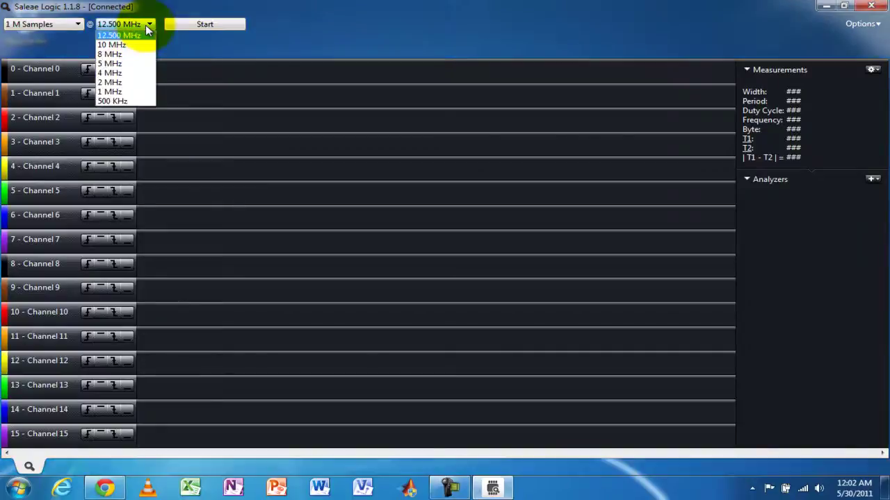
pyautogui.click(145, 25)
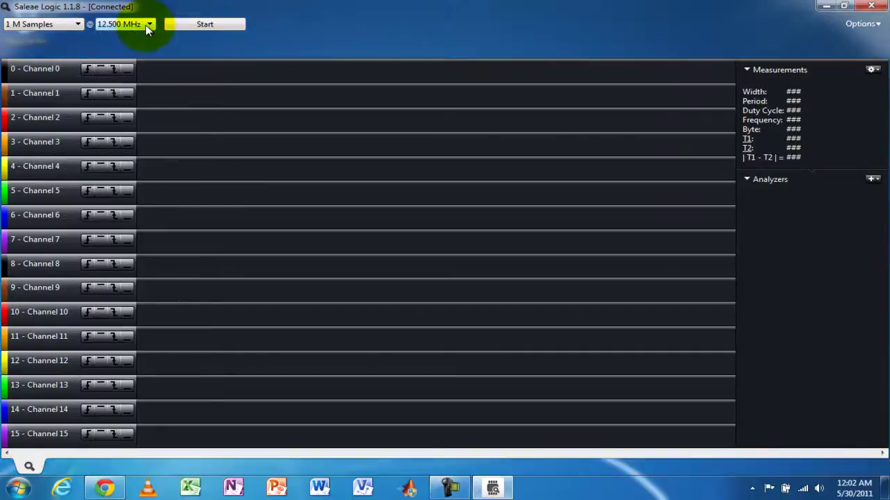
# Capture at 12.5 MHz and zoom into Channel 0's square wave at 0 µs.
pyautogui.click(187, 27)
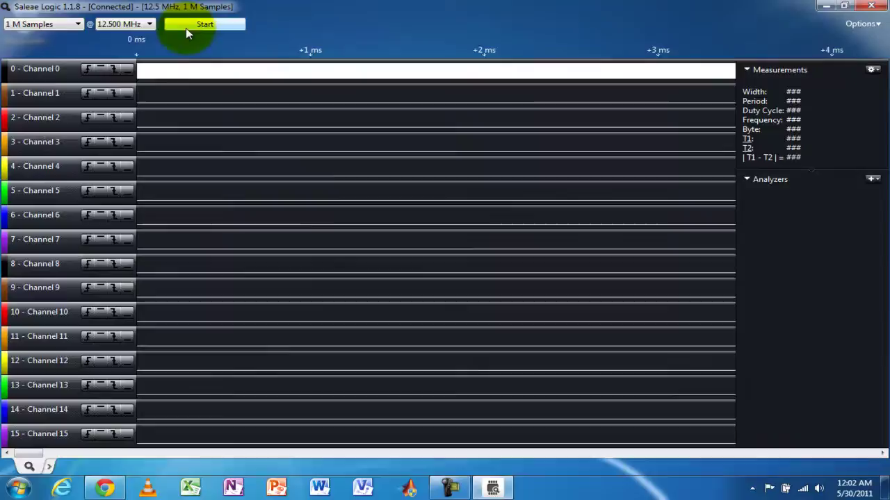
pyautogui.scroll(15, 157, 74)
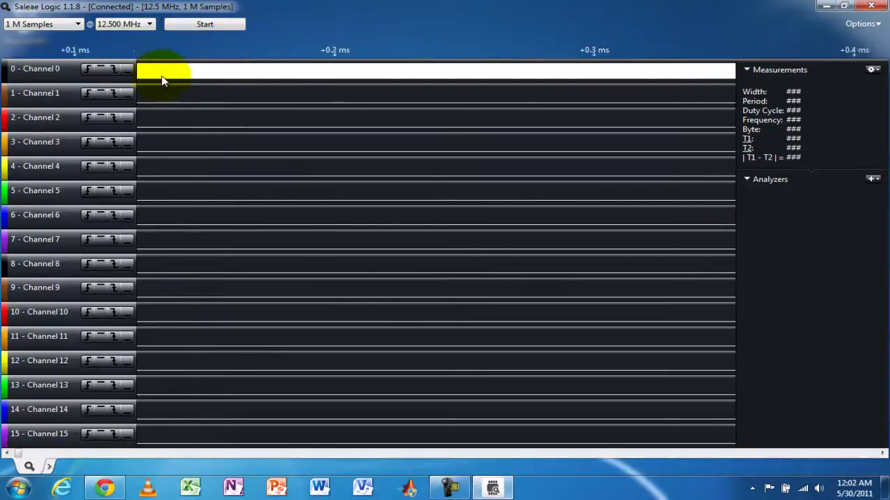
pyautogui.moveTo(159, 75); pyautogui.dragTo(335, 72)
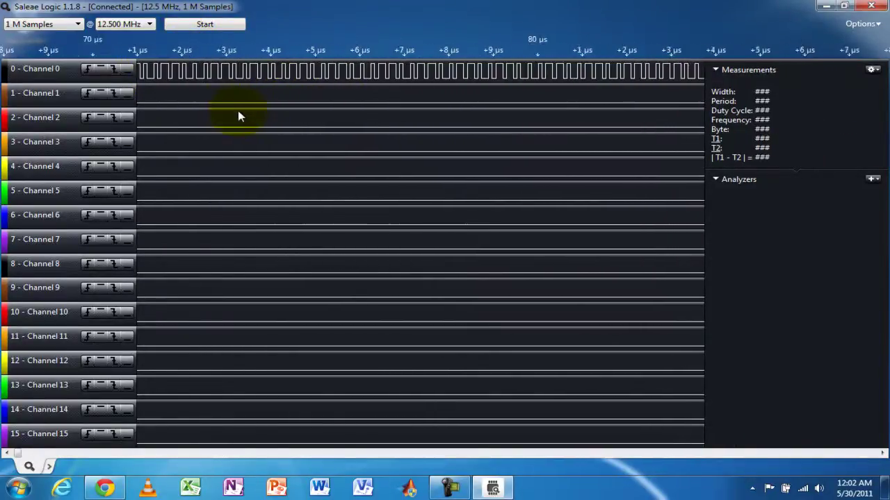
pyautogui.moveTo(186, 123); pyautogui.dragTo(471, 123)
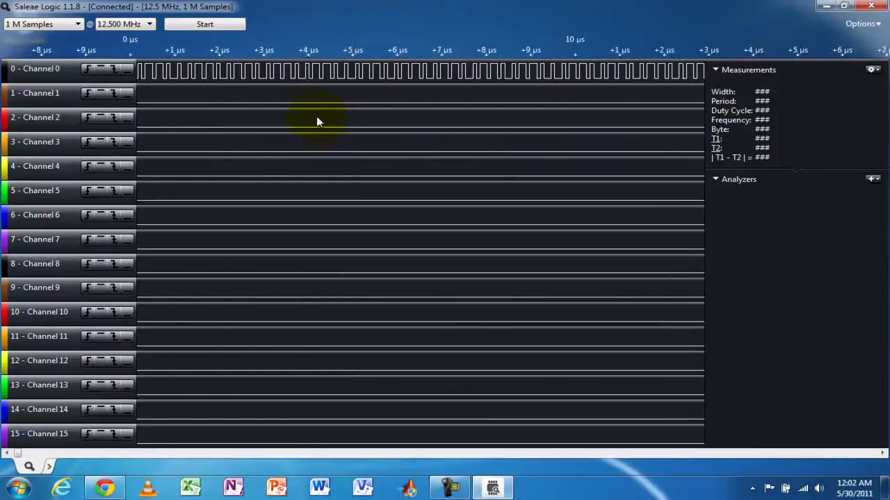
pyautogui.scroll(4, 253, 83)
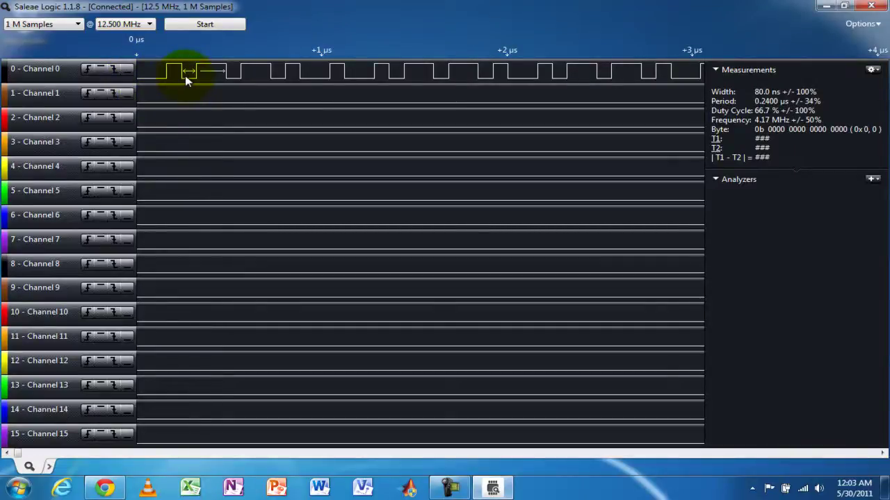
# Limit the Logic16 to channels 0–1 so it can sample at 100 MHz.
pyautogui.click(858, 24)
pyautogui.moveTo(769, 143)
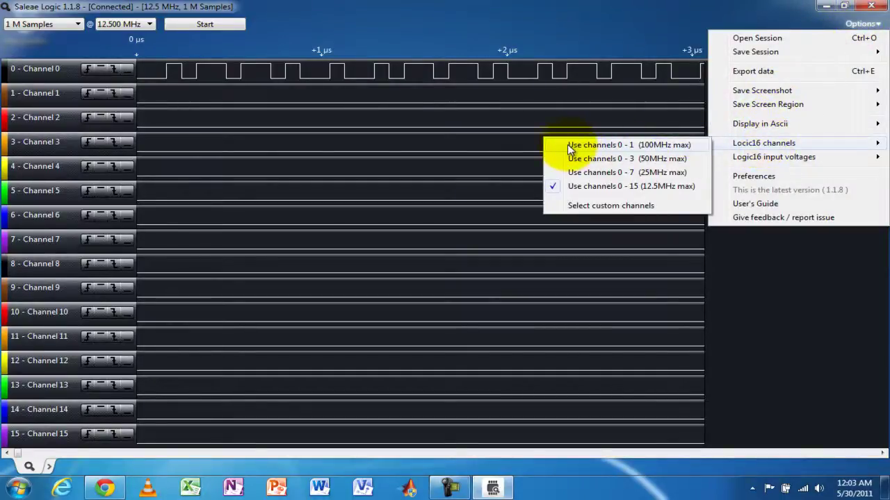
pyautogui.click(640, 146)
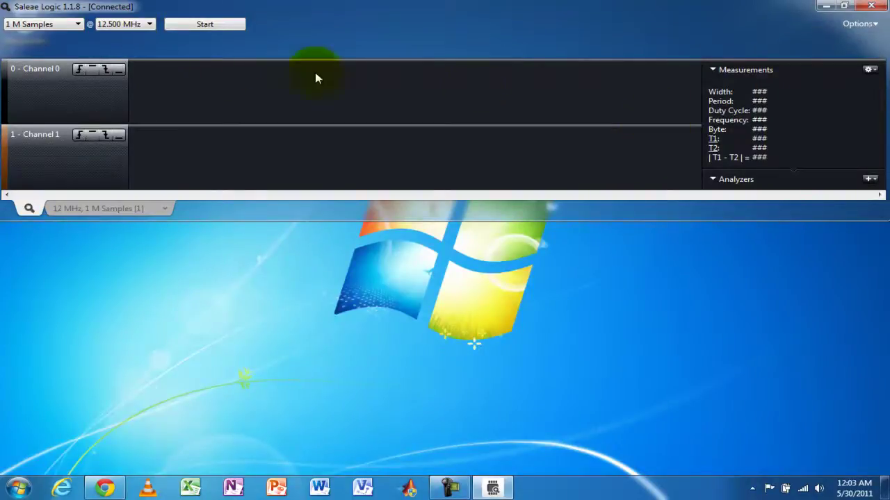
# Capture at 100 MHz and zoom into Channel 0 to read 20.00 MHz, 50 ns period.
pyautogui.click(149, 24)
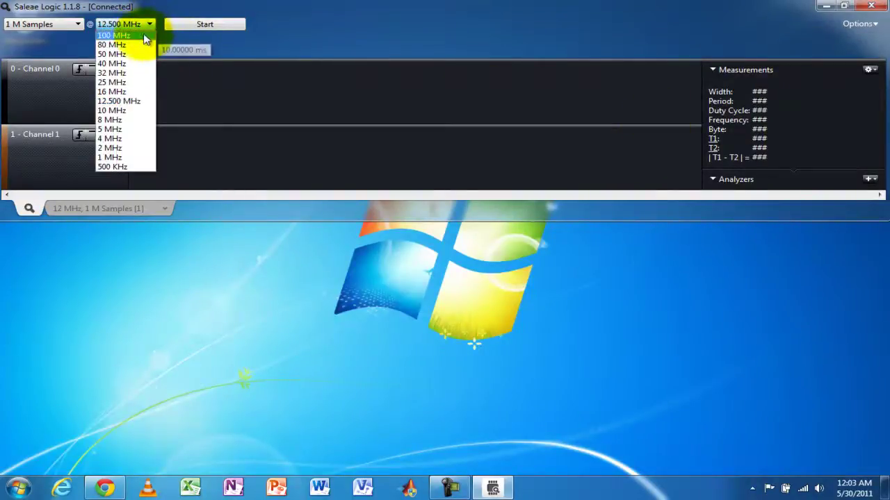
pyautogui.click(143, 35)
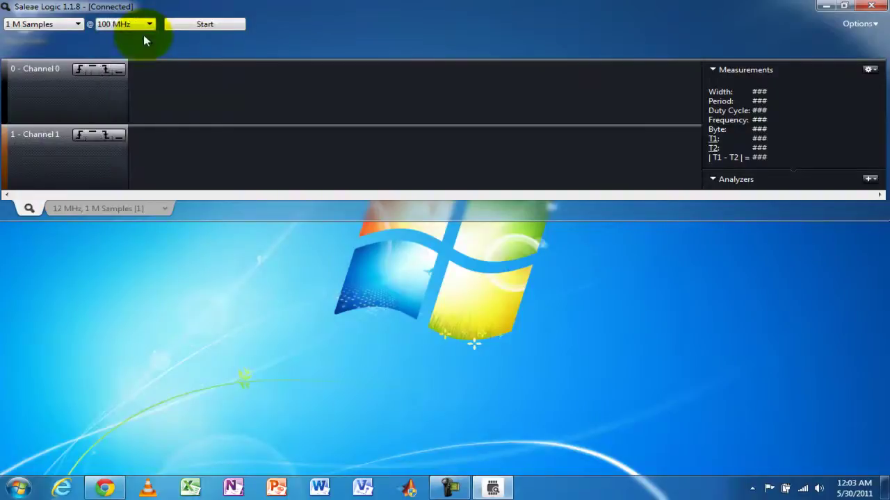
pyautogui.click(199, 23)
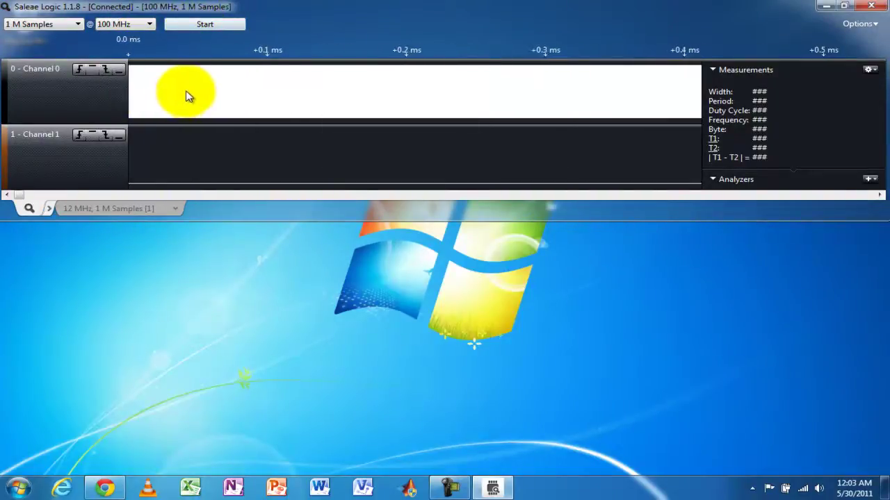
pyautogui.scroll(6, 187, 93)
pyautogui.scroll(5, 209, 101)
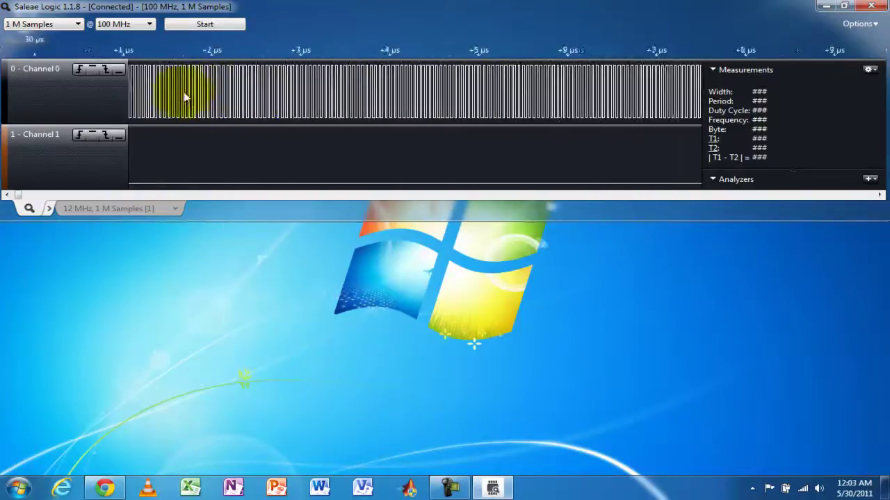
pyautogui.scroll(5, 194, 97)
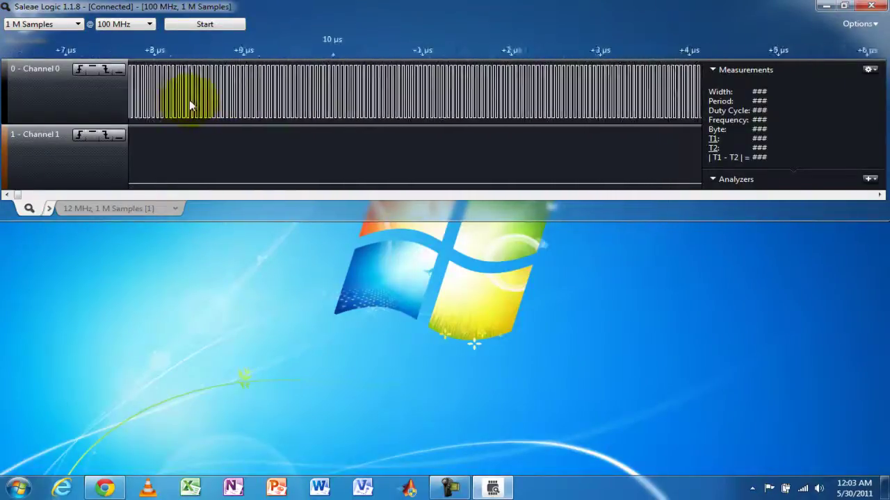
pyautogui.scroll(4, 177, 101)
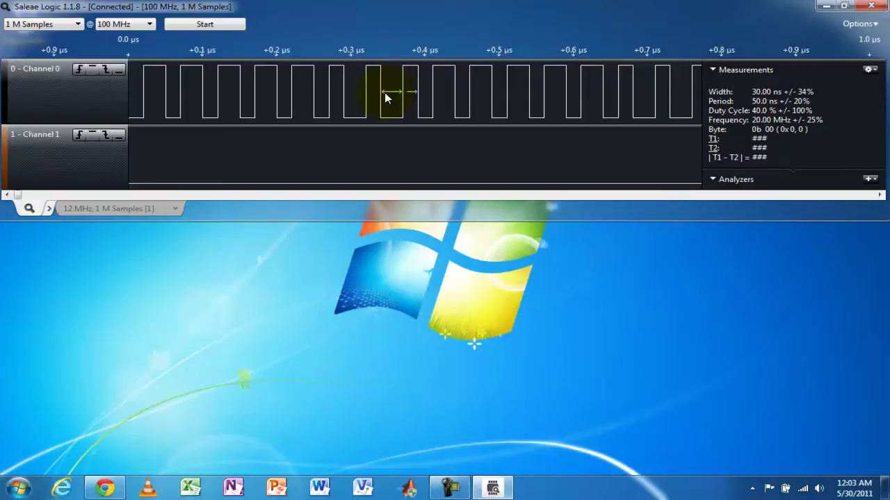
pyautogui.click(851, 24)
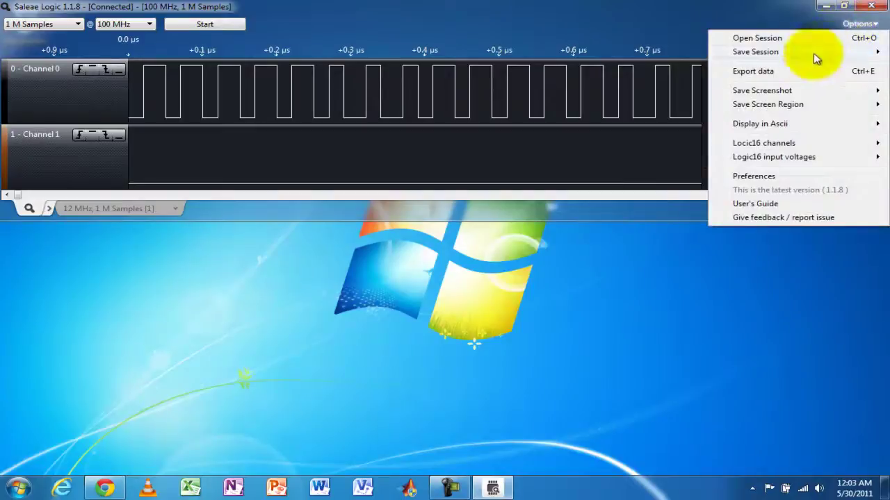
pyautogui.moveTo(768, 158)
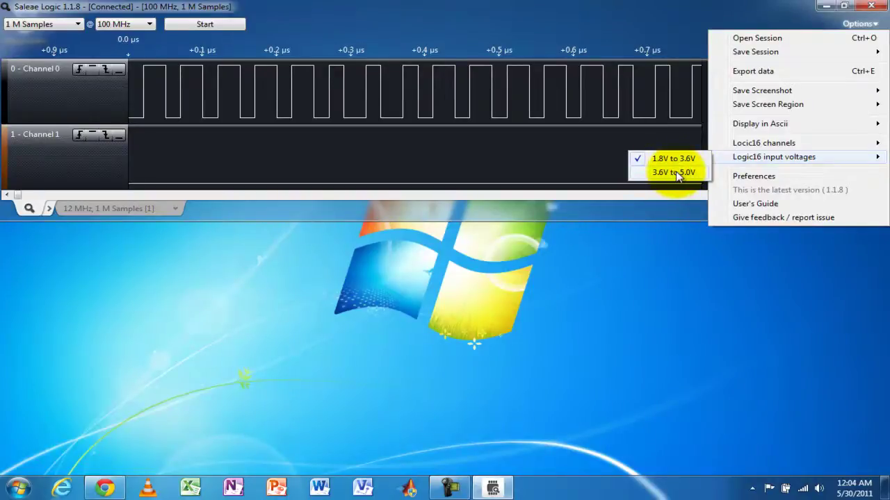
pyautogui.click(489, 6)
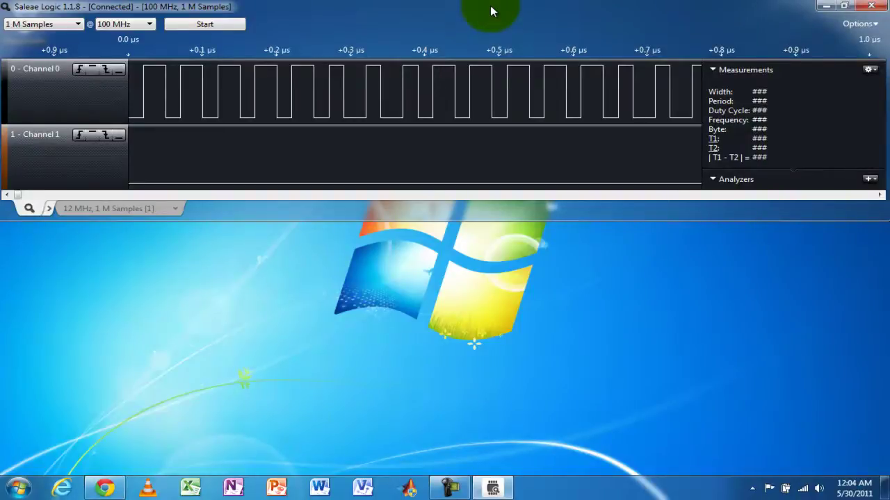
# Recapture three times and pan along Channel 0's pulses, returning to the capture start.
pyautogui.click(230, 24)
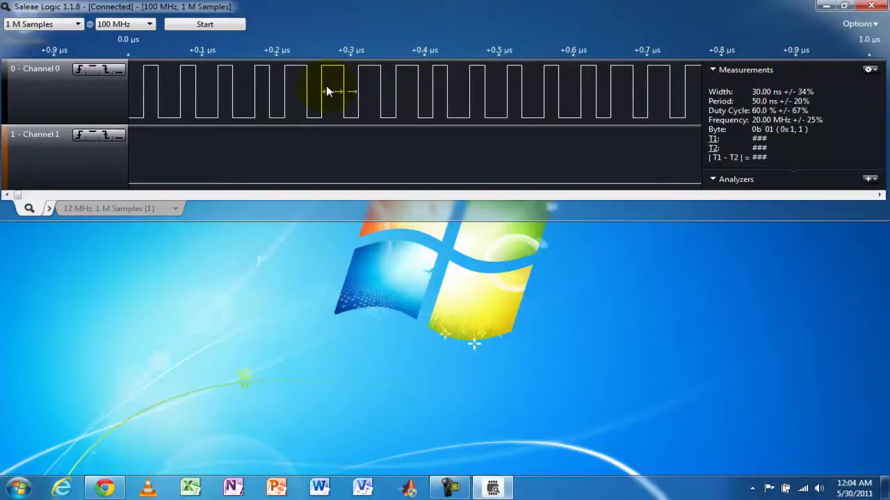
pyautogui.click(207, 25)
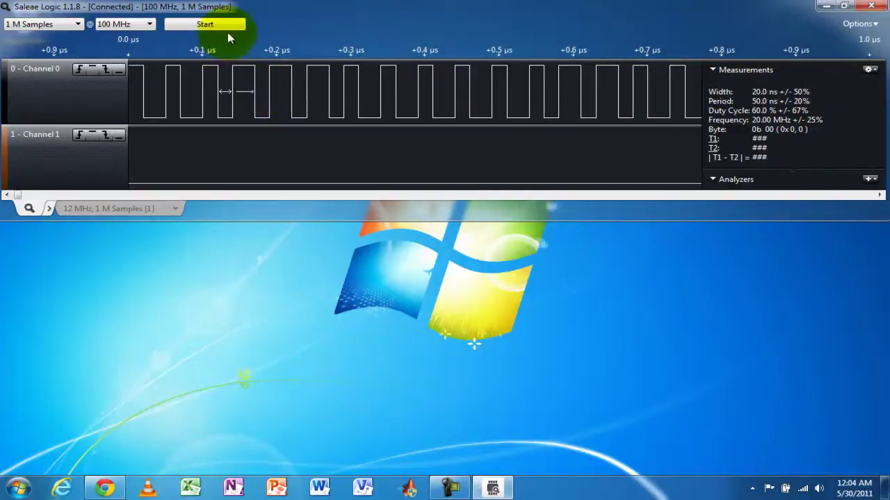
pyautogui.click(223, 25)
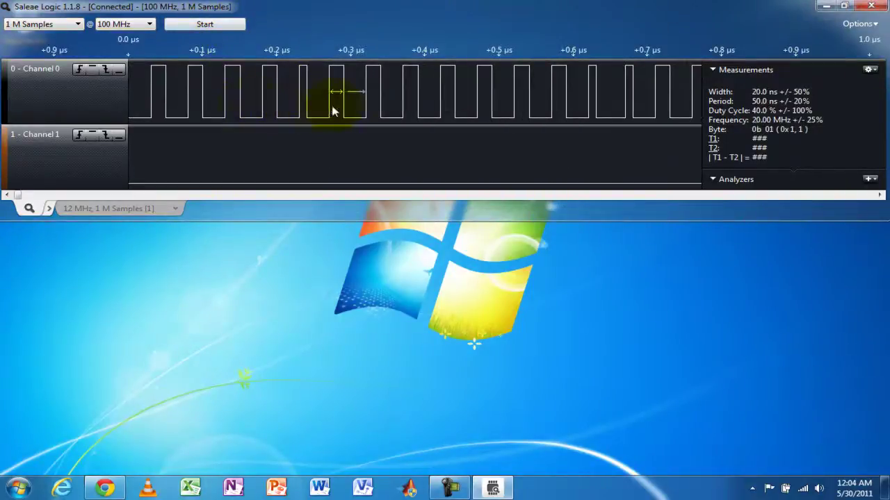
pyautogui.moveTo(505, 103); pyautogui.dragTo(337, 105)
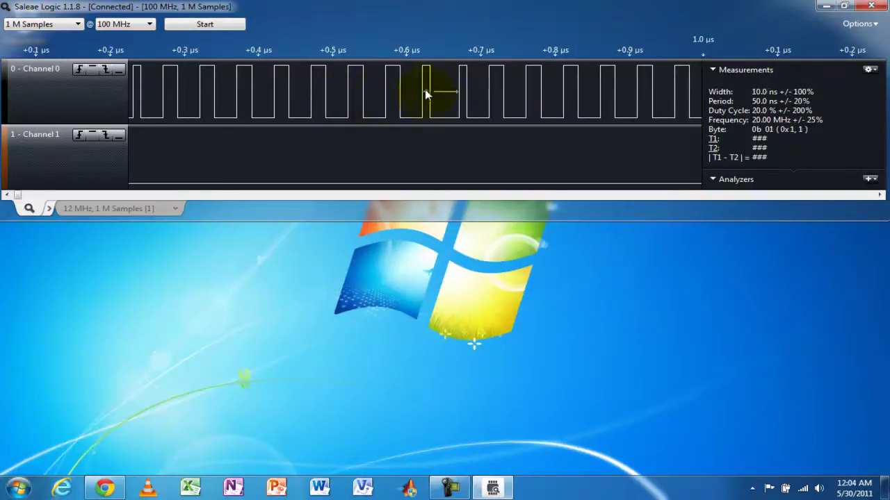
pyautogui.moveTo(544, 97); pyautogui.dragTo(385, 102)
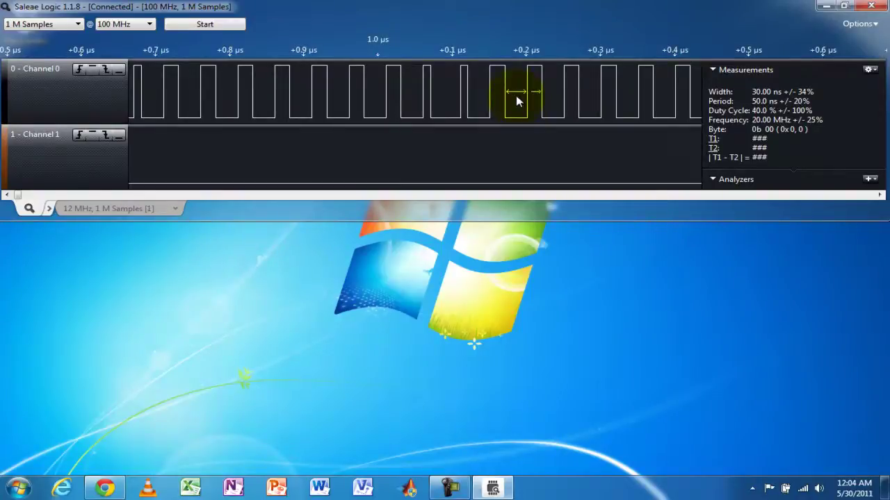
pyautogui.moveTo(320, 97); pyautogui.dragTo(560, 95)
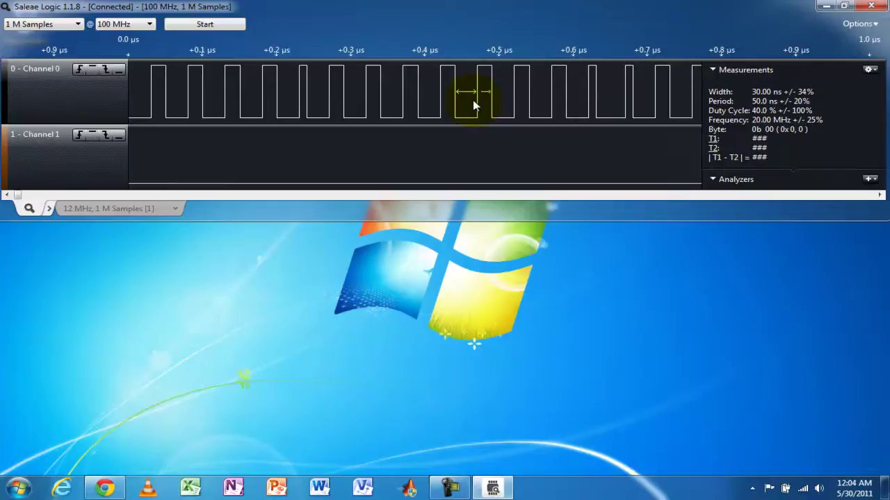
# Start a new capture; both channels come back flat and Measurements read ###.
pyautogui.click(235, 25)
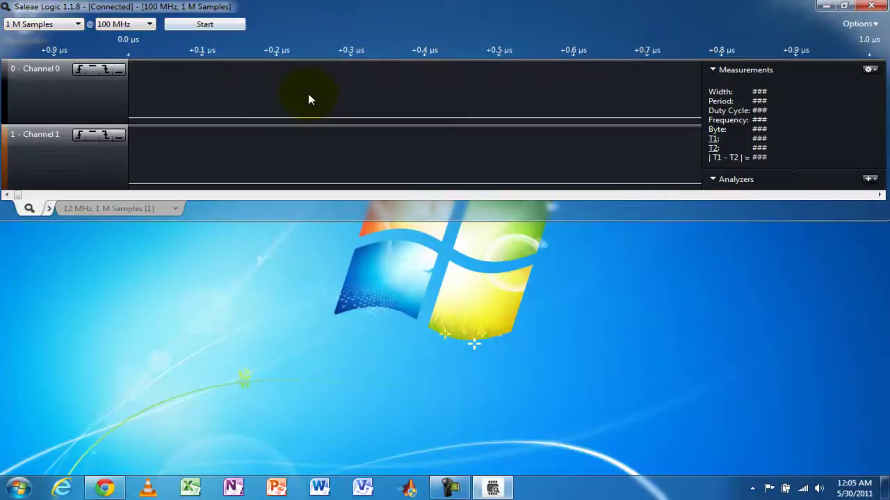